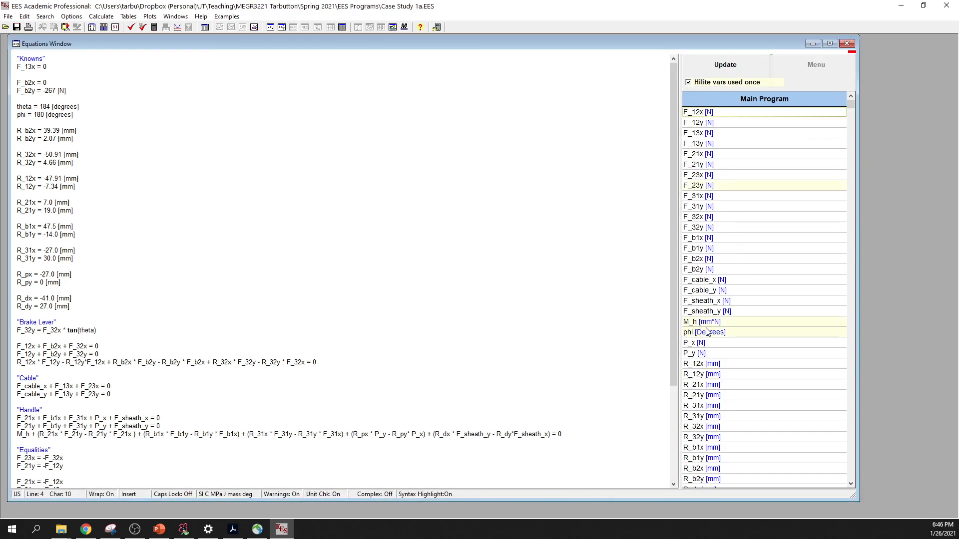
- Look through the main program's variable list and check the equation set for syntax errors
scroll(733, 324, "down", 20)
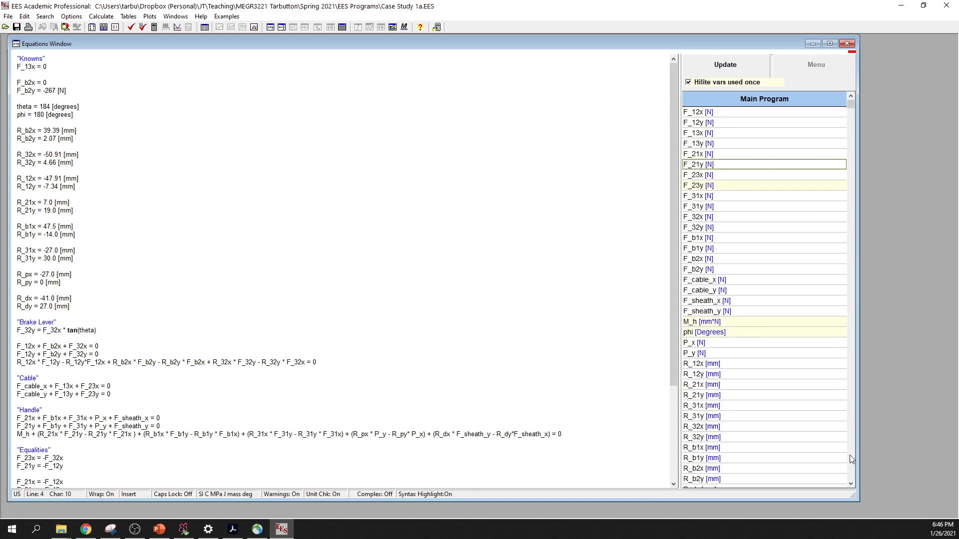
scroll(732, 198, "down", 8)
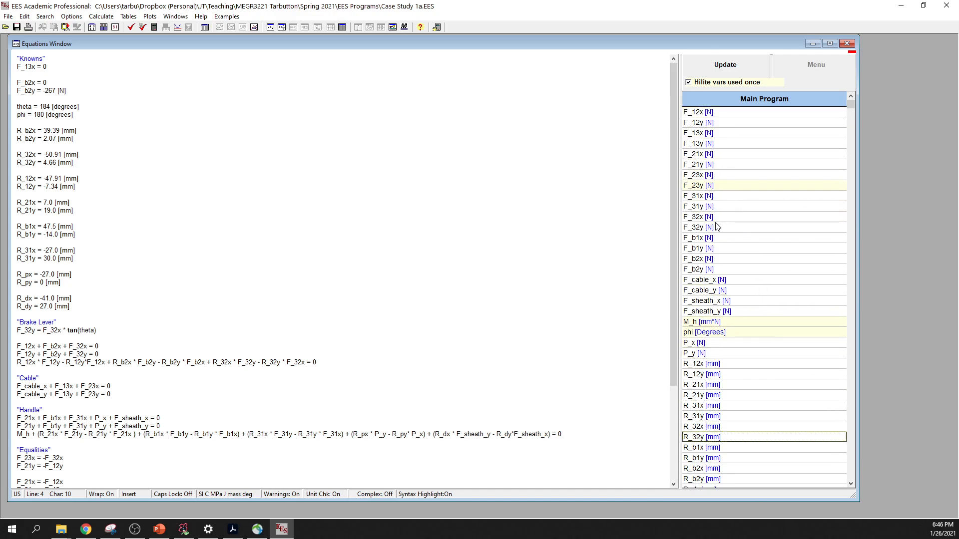
scroll(724, 215, "up", 20)
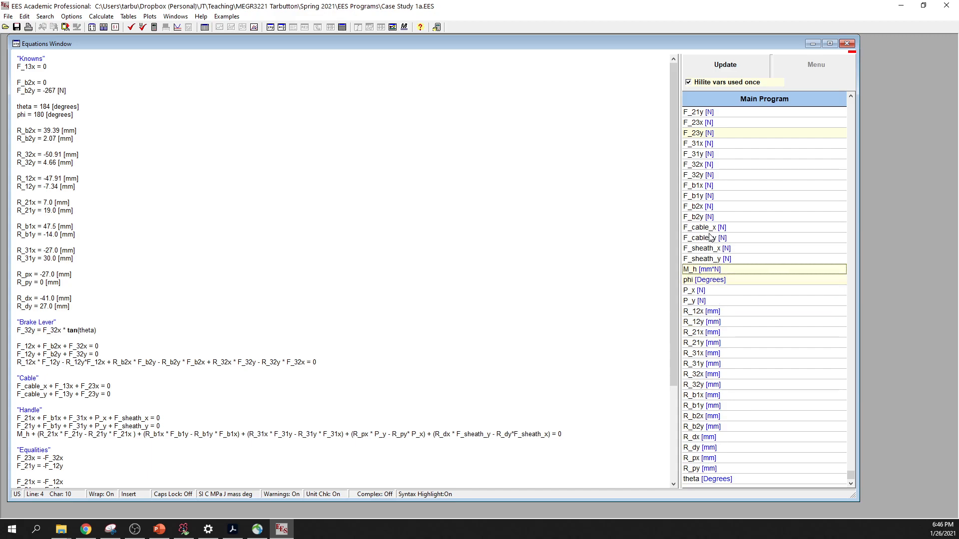
left_click(272, 180)
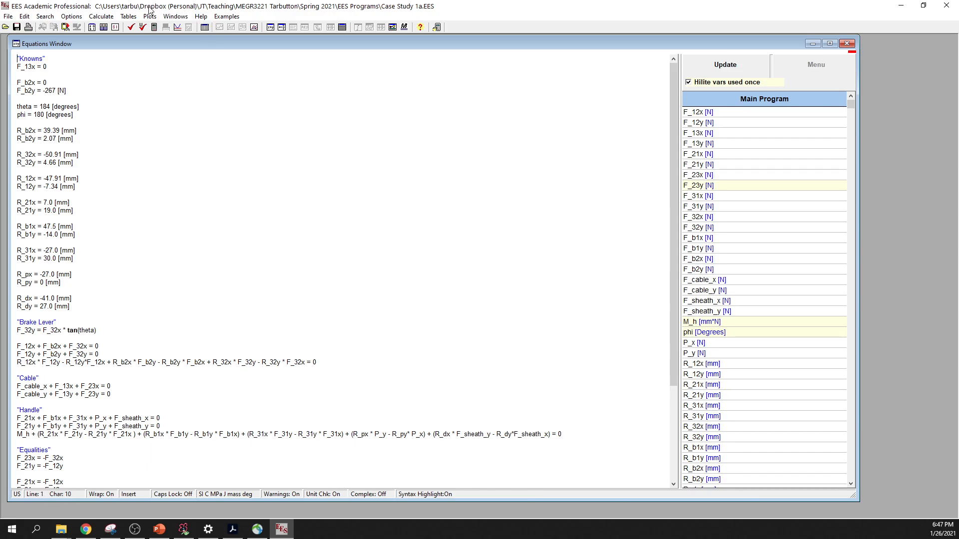
left_click(131, 27)
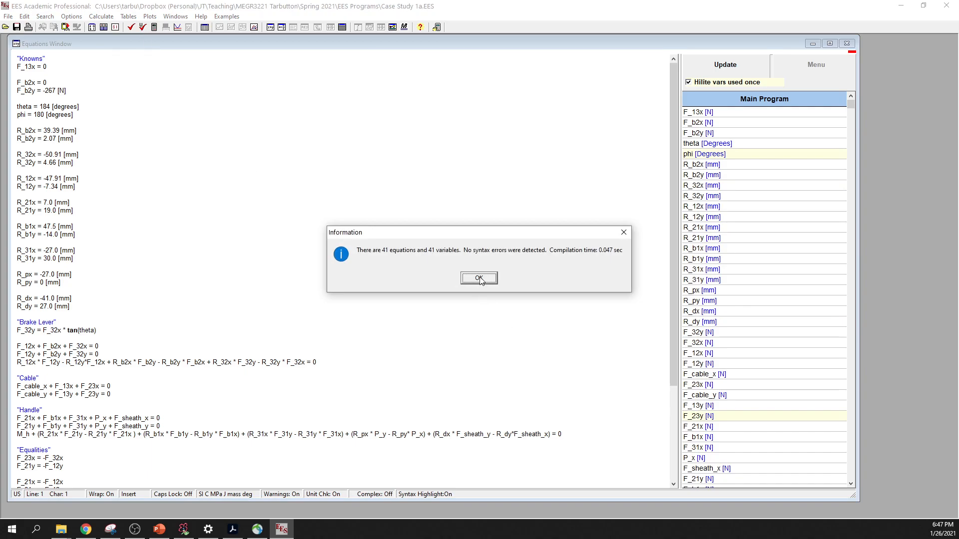
left_click(481, 277)
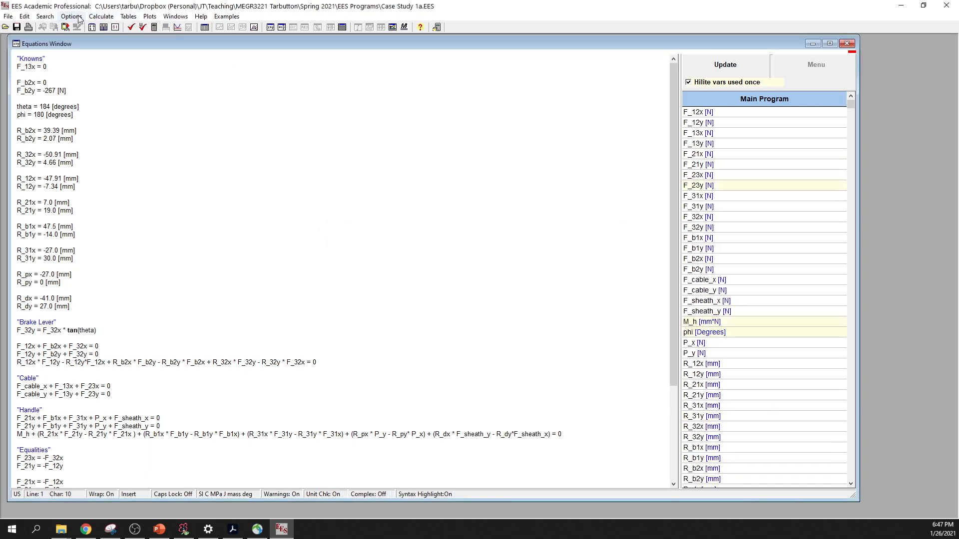
- Set the general display font size to 18 in the preferences
left_click(8, 17)
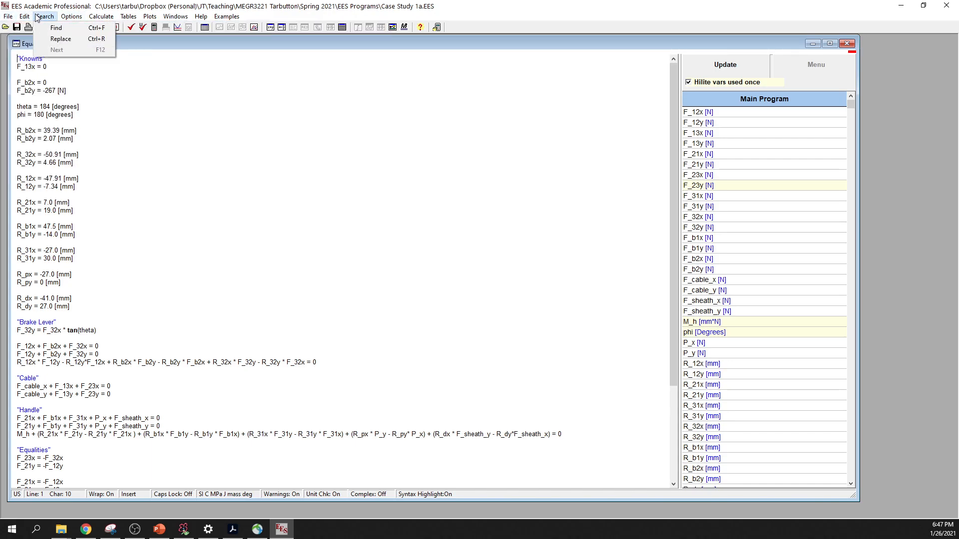
mouse_move(76, 19)
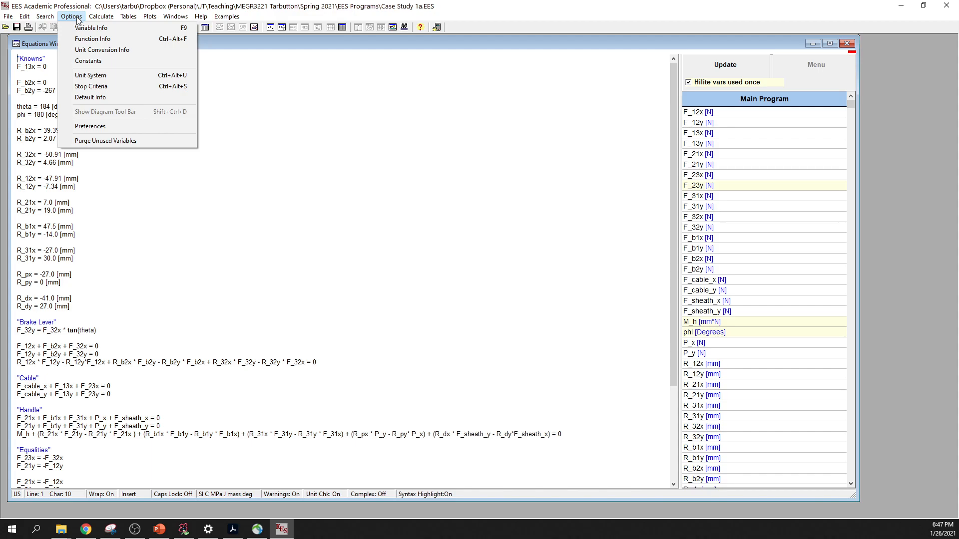
left_click(90, 126)
left_click(511, 211)
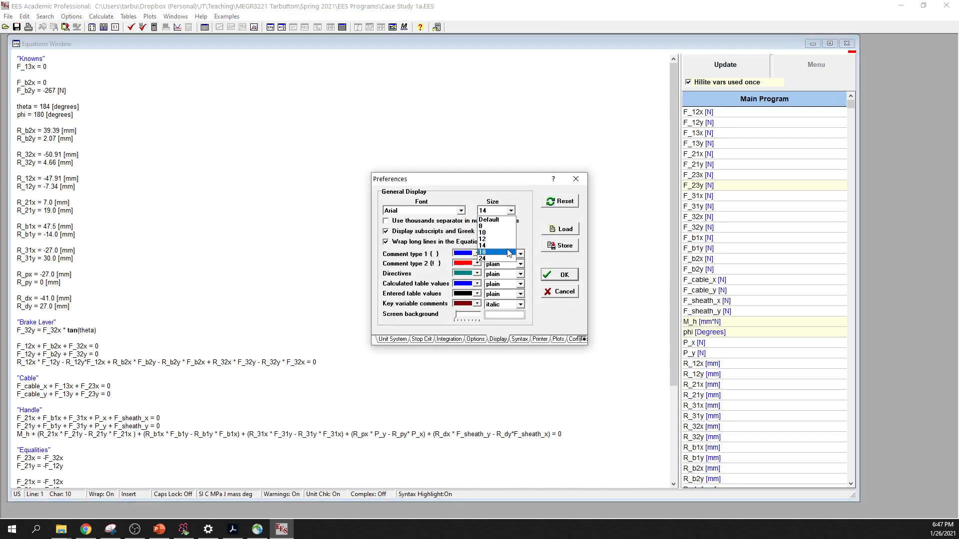
left_click(508, 253)
left_click(573, 275)
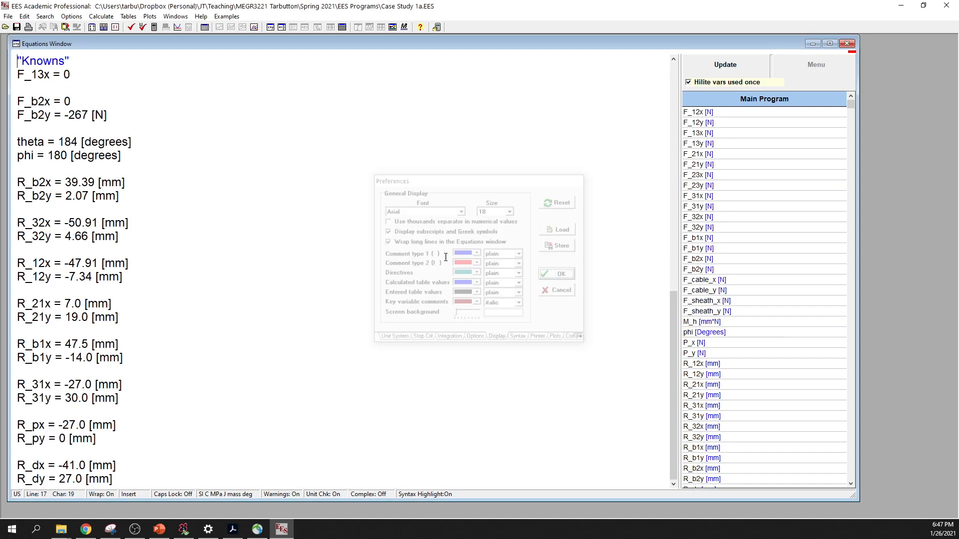
- Look over the enlarged equations and open their formatted view, repositioning its window
scroll(206, 212, "down", 13)
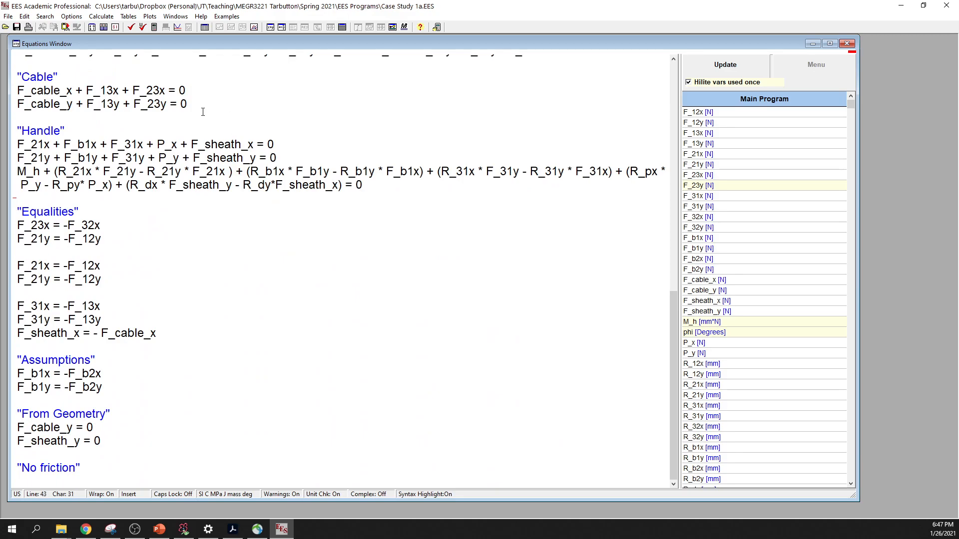
scroll(207, 122, "up", 13)
left_click(271, 56)
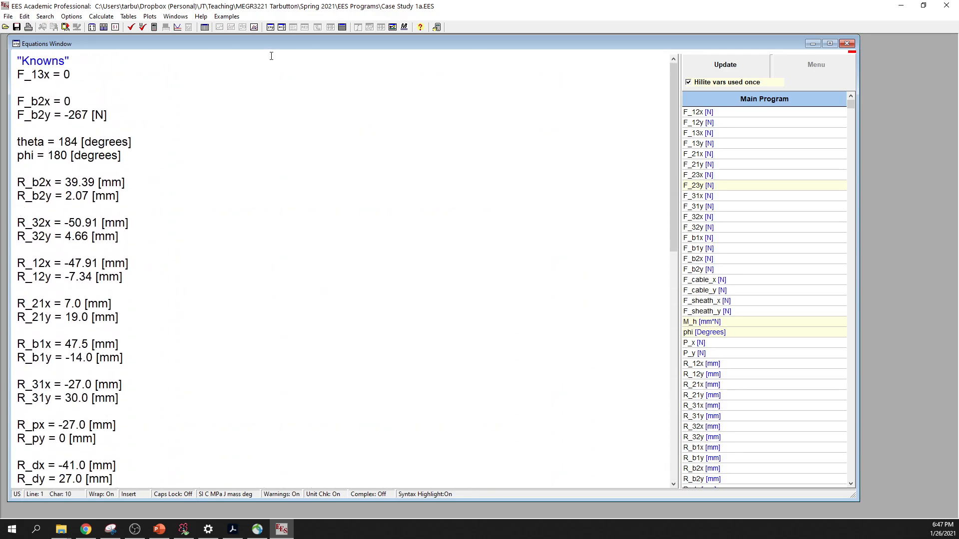
left_click(282, 27)
left_click_drag(282, 133, 274, 70)
scroll(171, 298, "down", 2)
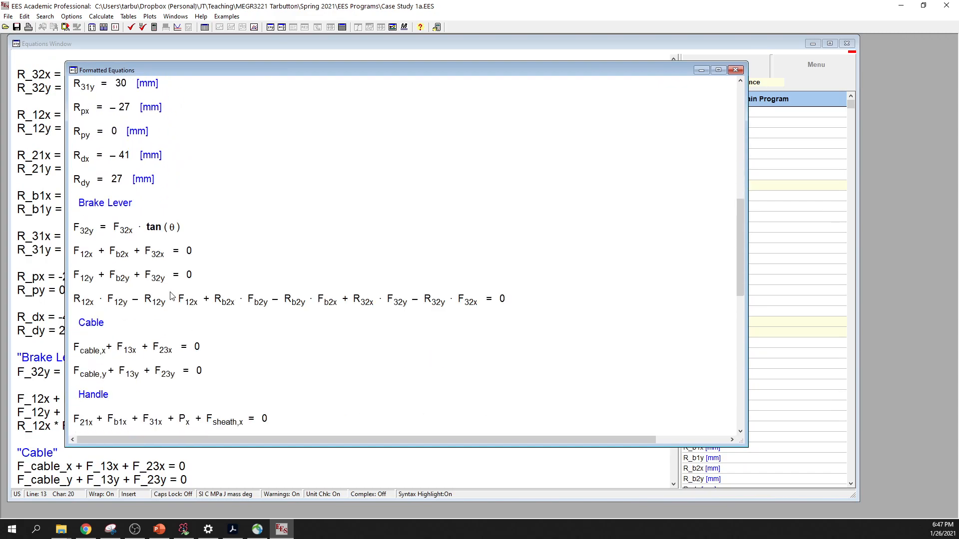
scroll(171, 294, "up", 6)
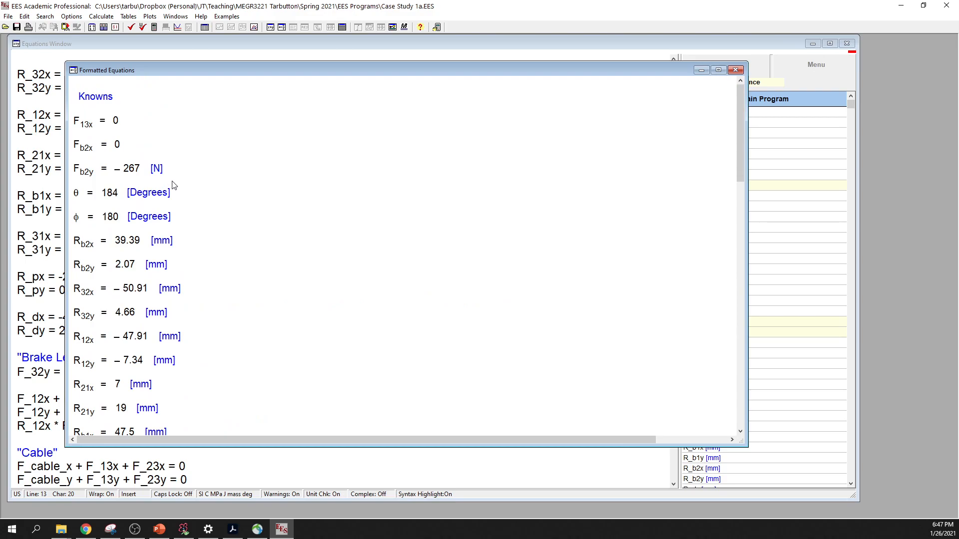
- Read the formatted equations from the knowns through the brake lever, cable, handle, equalities and geometry sections, and close the formatted view
scroll(174, 185, "down", 1)
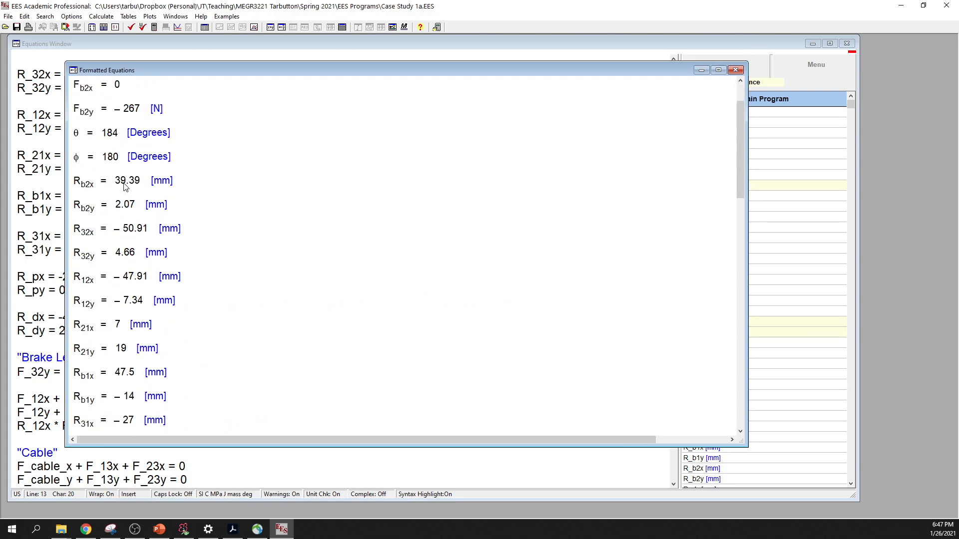
scroll(139, 209, "down", 1)
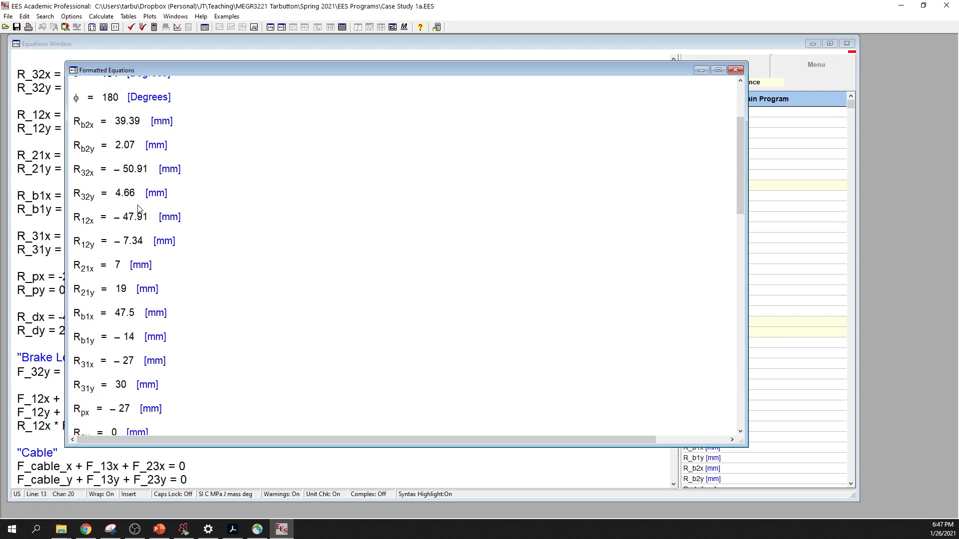
scroll(138, 209, "down", 2)
scroll(139, 209, "down", 1)
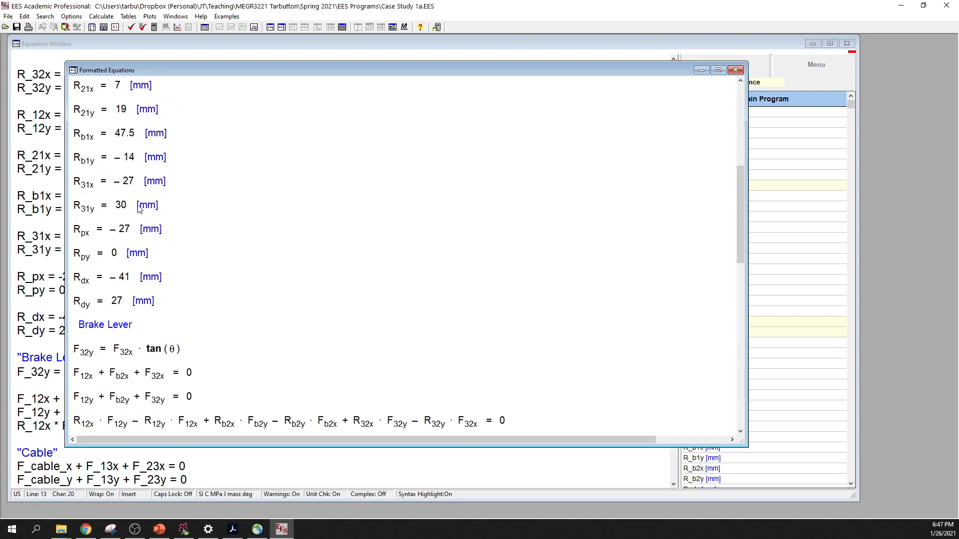
scroll(139, 209, "down", 2)
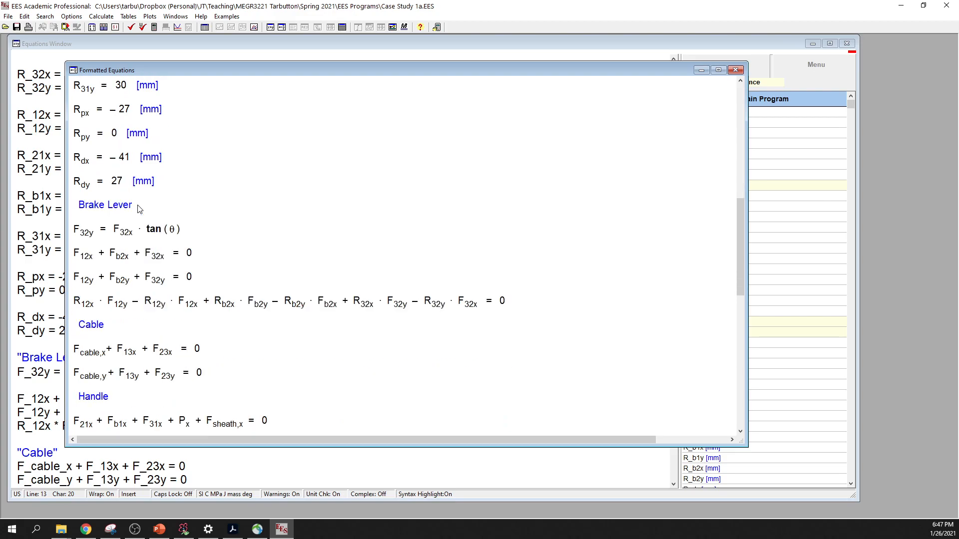
scroll(142, 209, "down", 1)
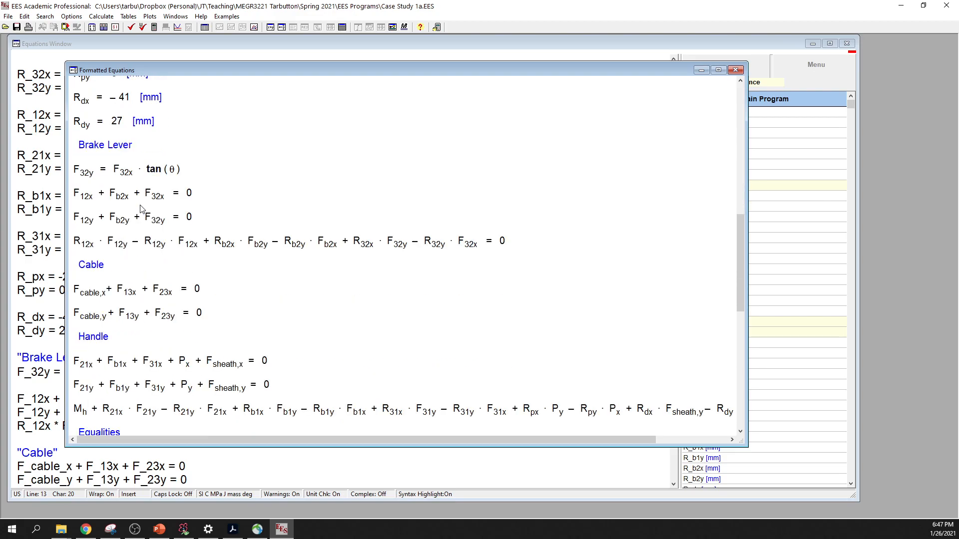
scroll(142, 209, "down", 1)
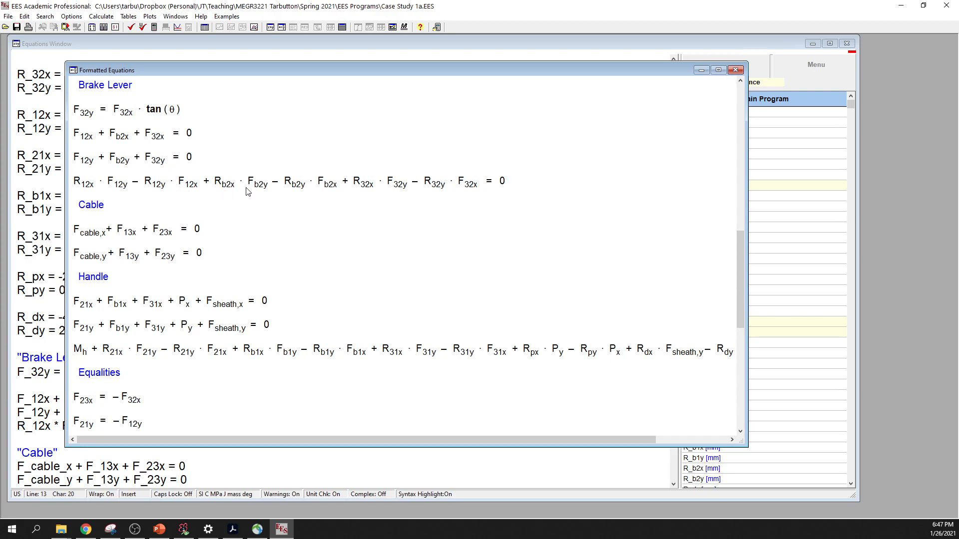
scroll(299, 193, "down", 3)
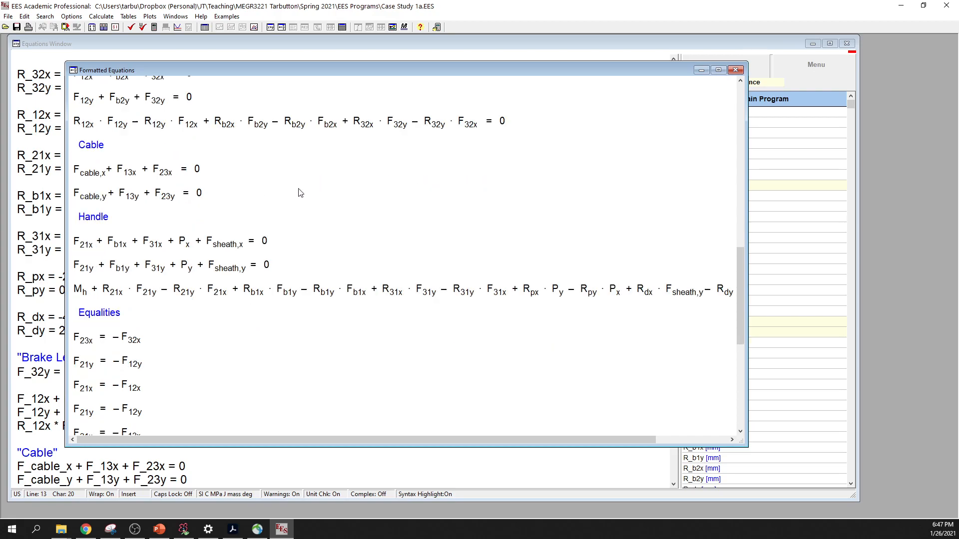
scroll(300, 192, "down", 3)
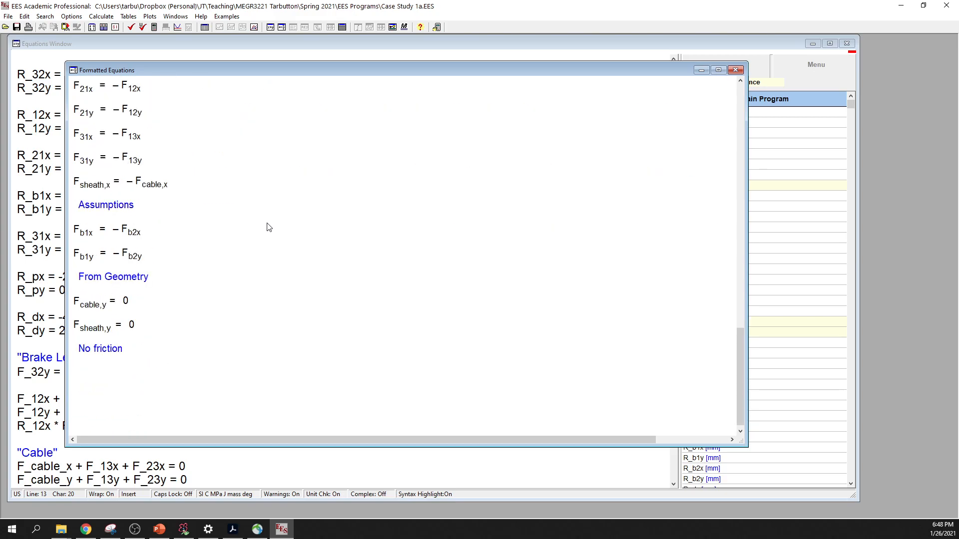
scroll(269, 228, "up", 2)
scroll(274, 227, "up", 10)
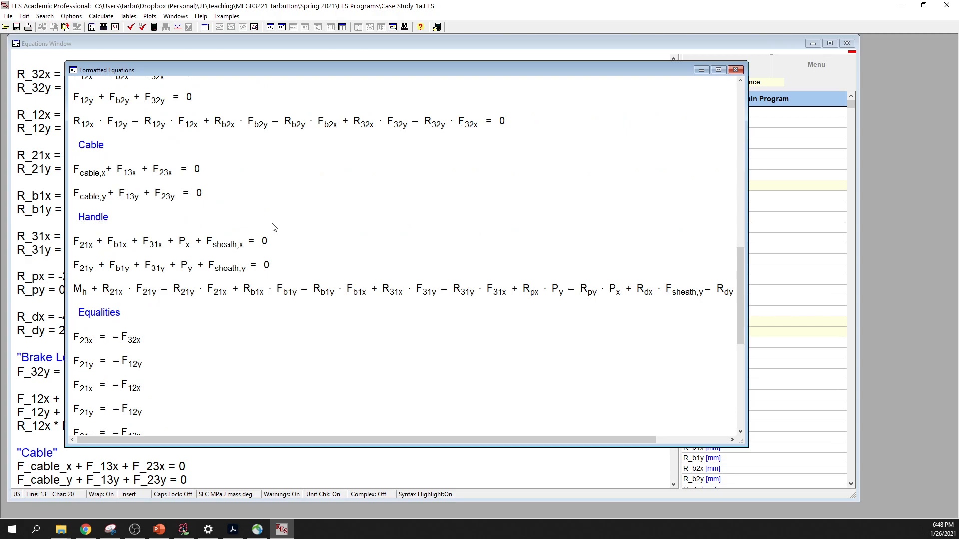
scroll(274, 228, "up", 5)
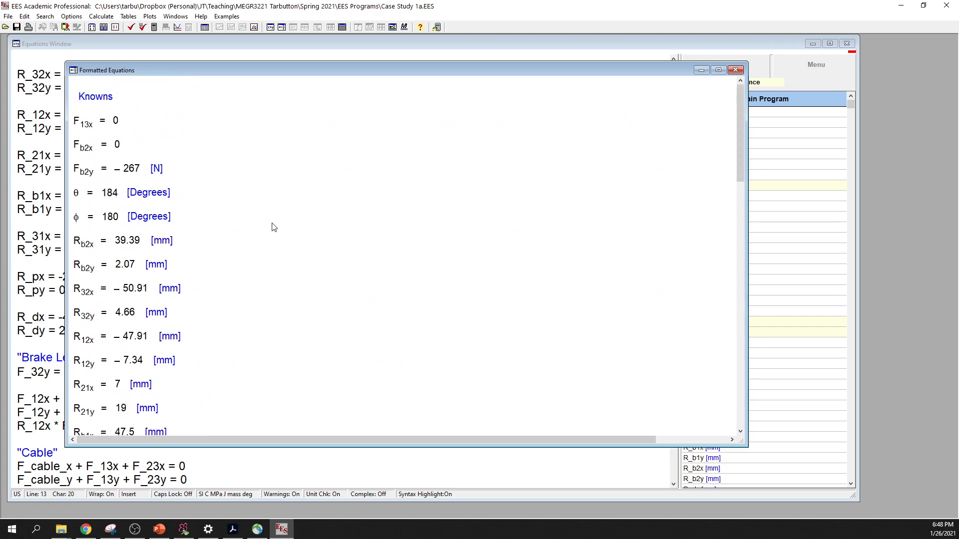
left_click(736, 70)
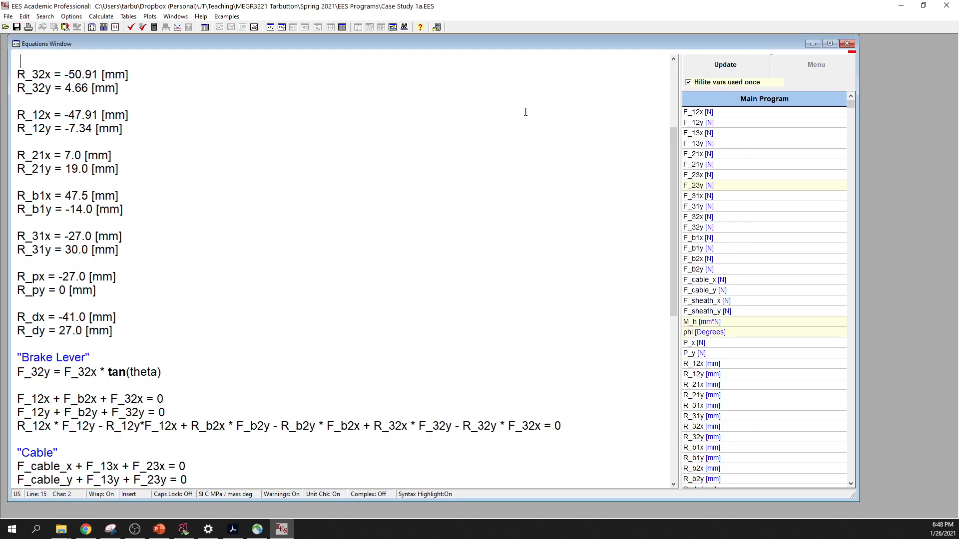
- Try to solve the equation set and bring up the residuals for troubleshooting
left_click(194, 54)
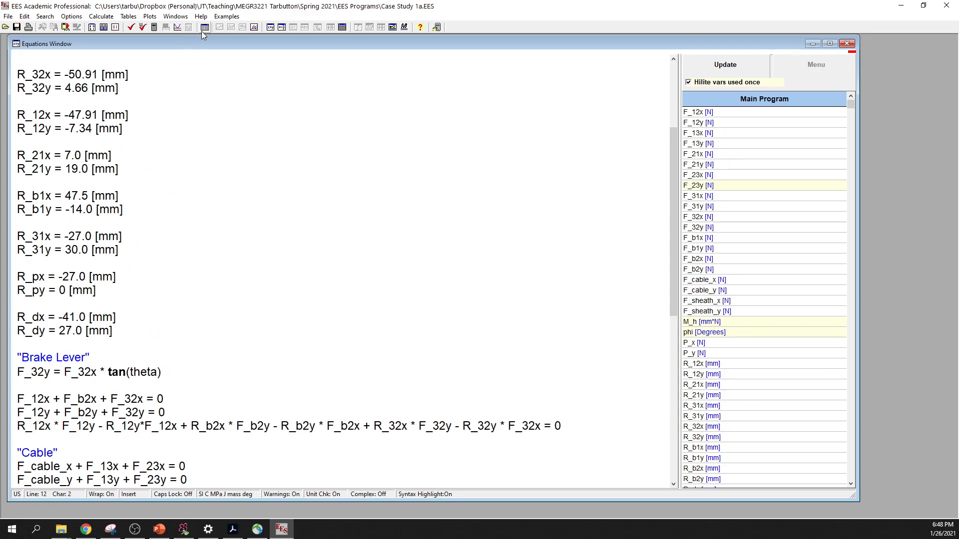
left_click(155, 28)
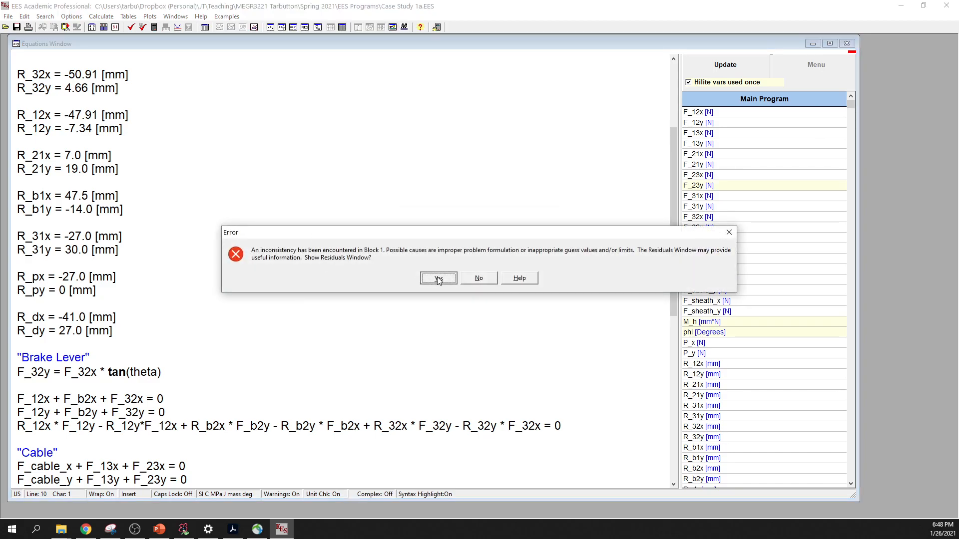
left_click(438, 279)
- Examine the residuals of the equation blocks, especially the F_21y equations in block 1, and close the Residuals window
scroll(391, 186, "down", 5)
scroll(391, 185, "down", 5)
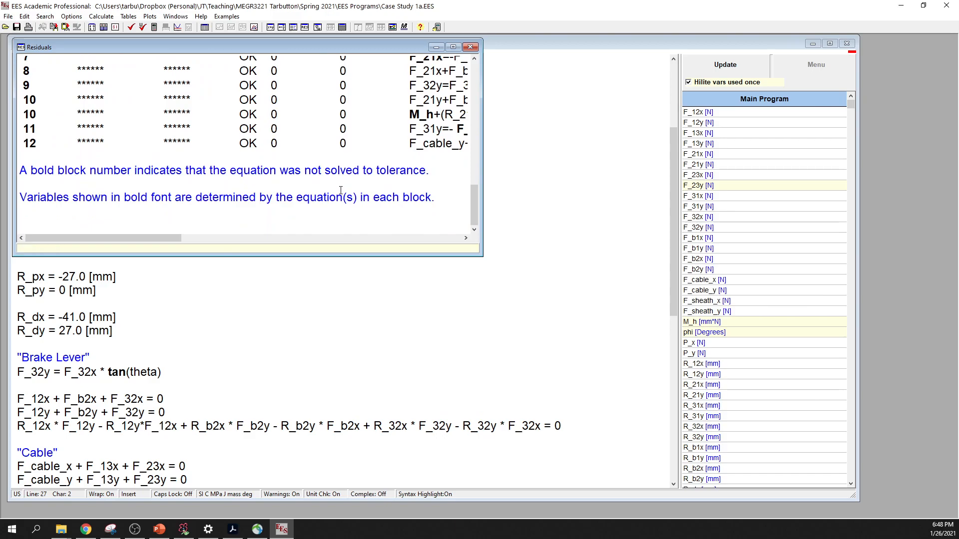
scroll(341, 190, "up", 10)
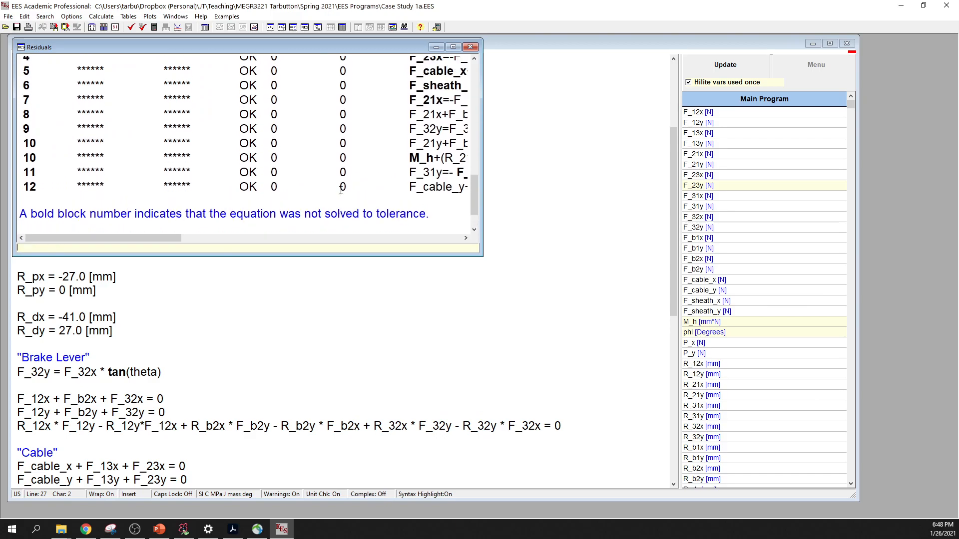
scroll(341, 190, "up", 5)
scroll(341, 192, "down", 3)
double_click(426, 159)
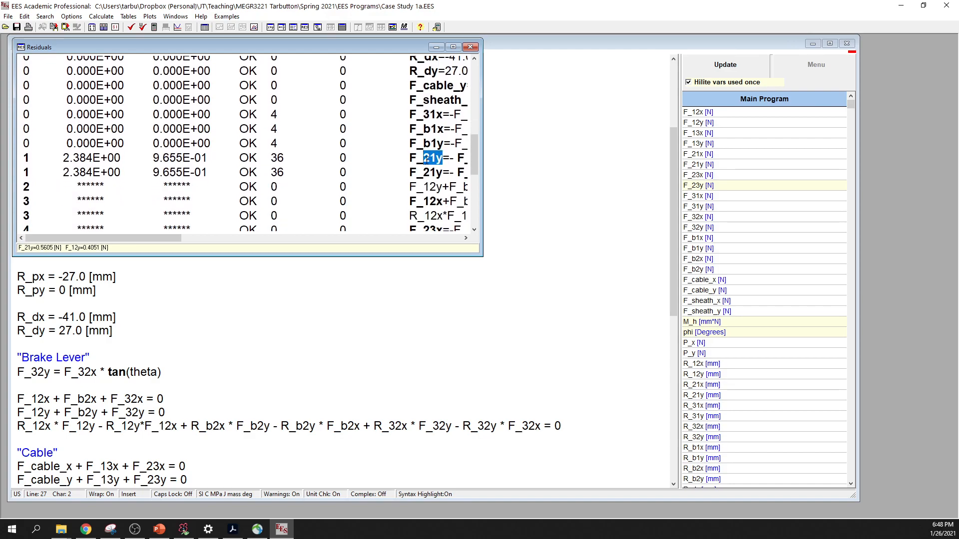
left_click(470, 47)
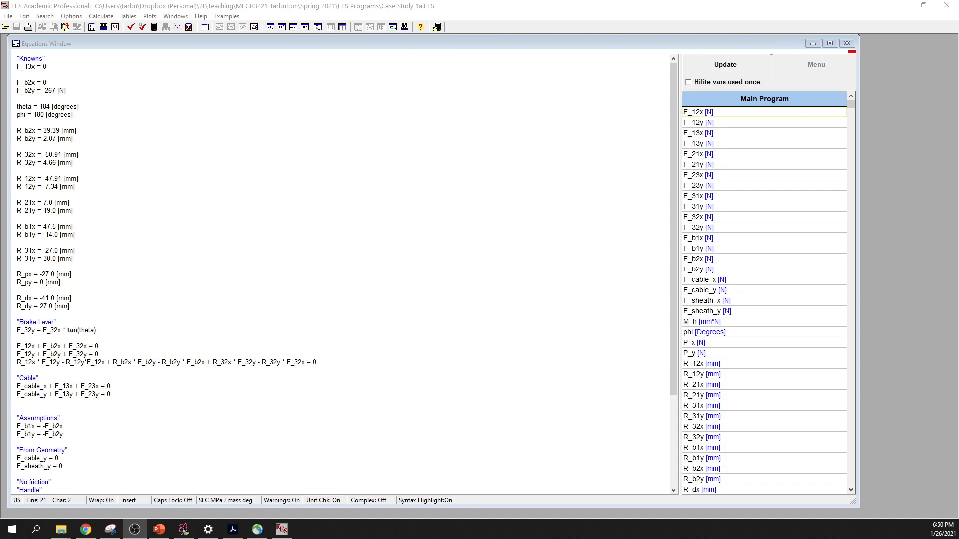
- Review the revised equations, including the Assumptions, From Geometry, Handle and Equalities sections
left_click(196, 279)
left_click(170, 220)
scroll(131, 250, "down", 5)
left_click(95, 374)
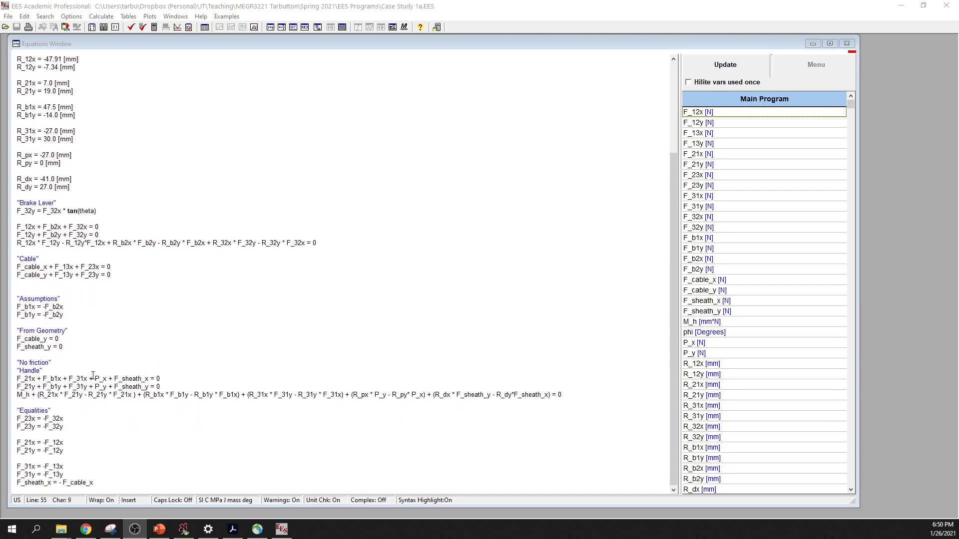
left_click(169, 299)
scroll(173, 296, "up", 5)
left_click(184, 219)
left_click(162, 51)
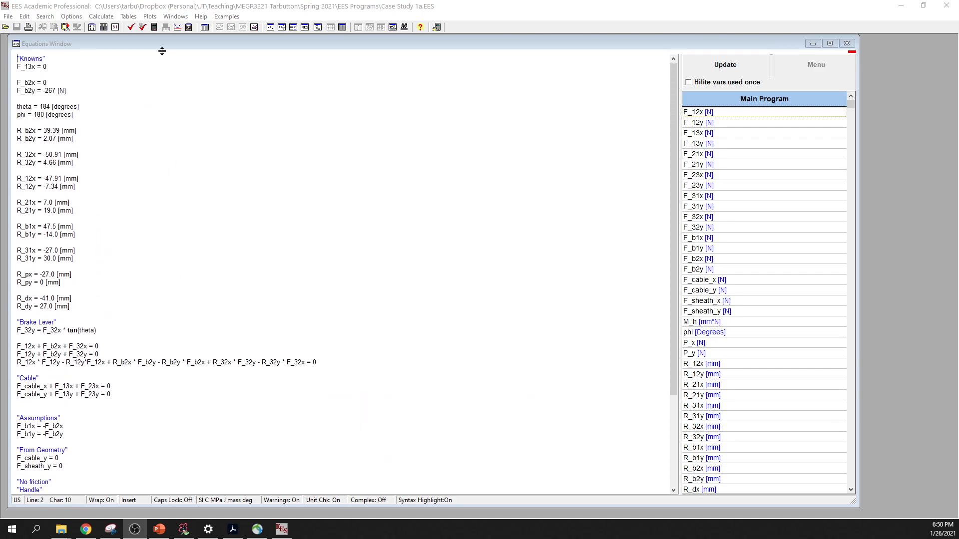
- Check the equation set's units and syntax, and solve it
left_click(143, 27)
left_click(635, 180)
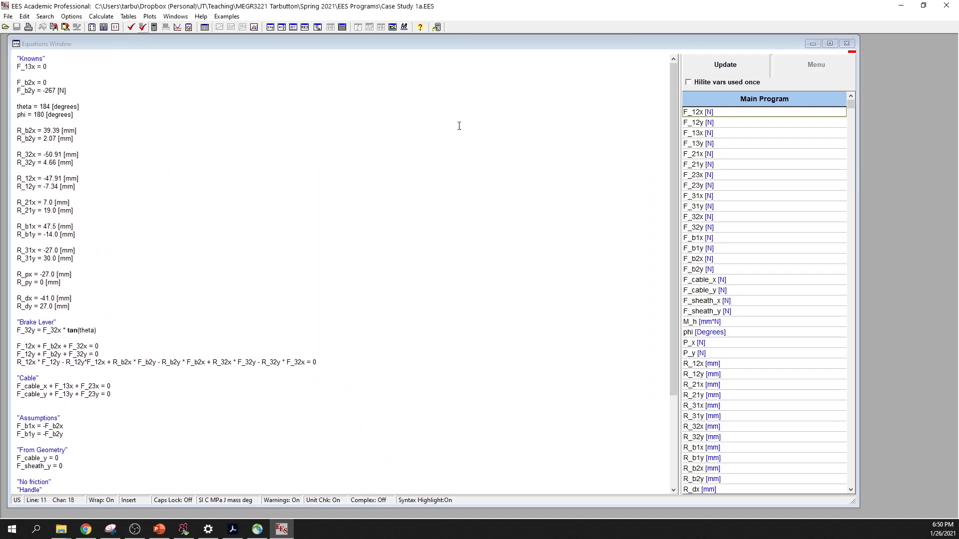
left_click(131, 27)
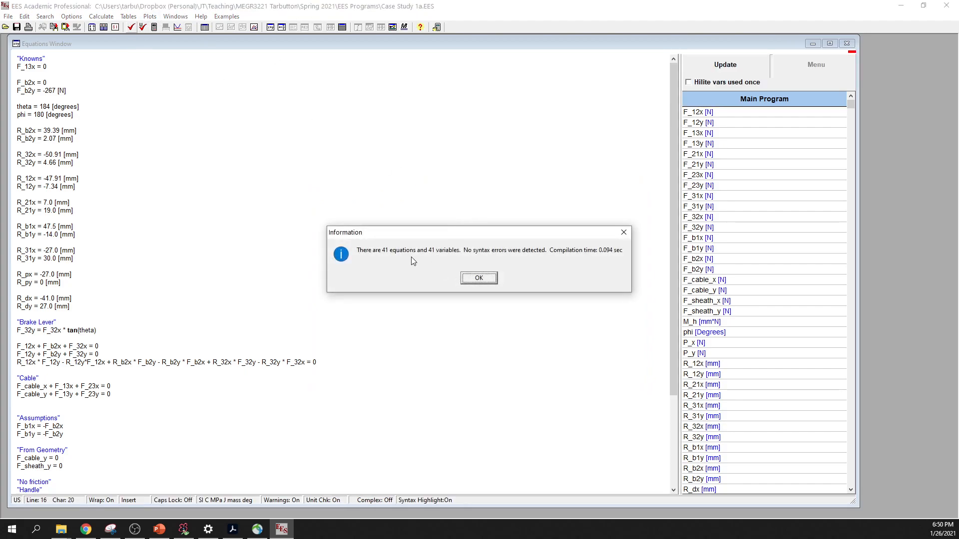
left_click(478, 278)
left_click(154, 27)
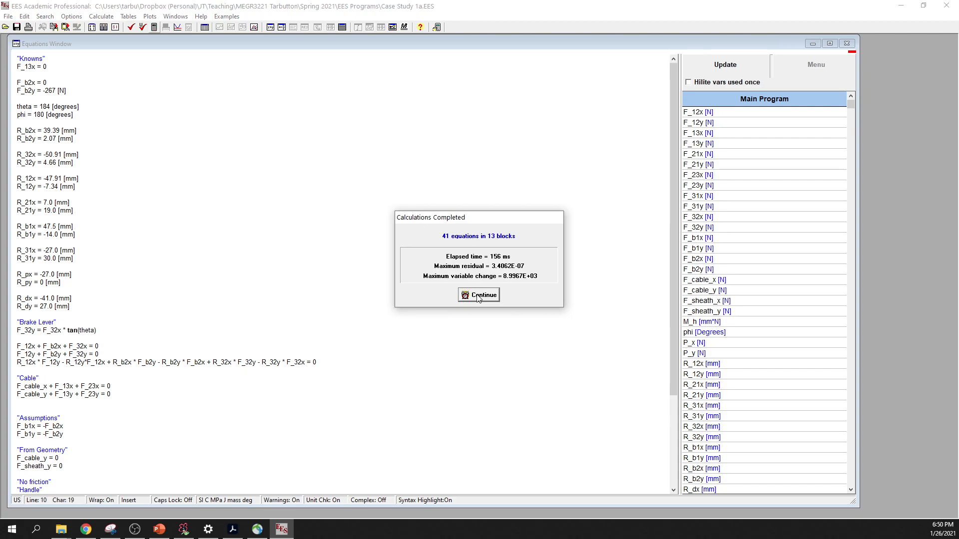
- Review the solved forces in the Solution window, moving it clear of the Knowns, and return to the equations
left_click(478, 296)
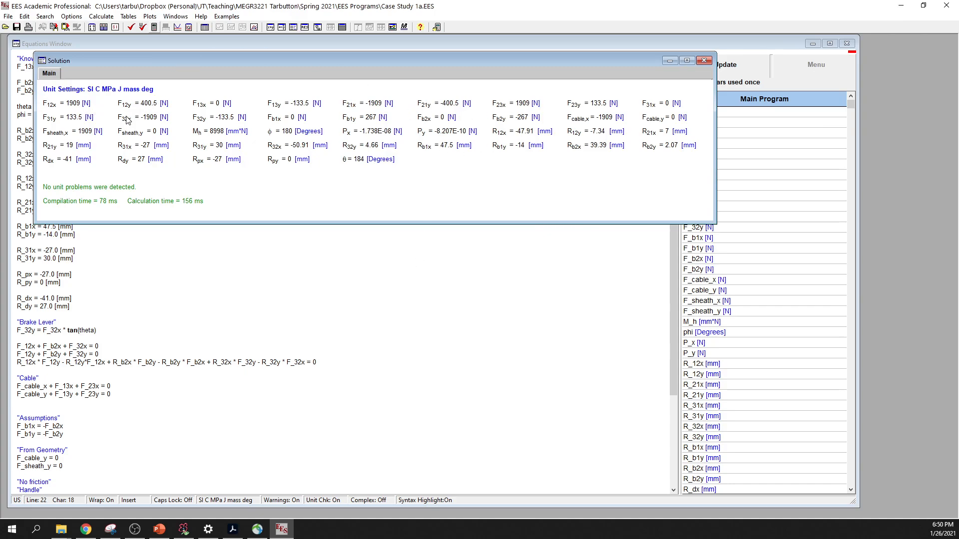
left_click_drag(248, 60, 373, 110)
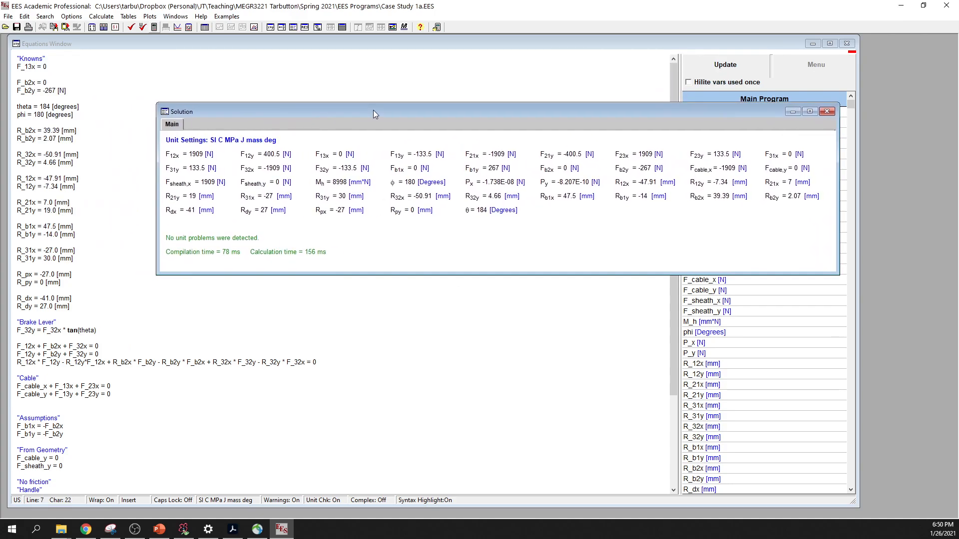
left_click(53, 91)
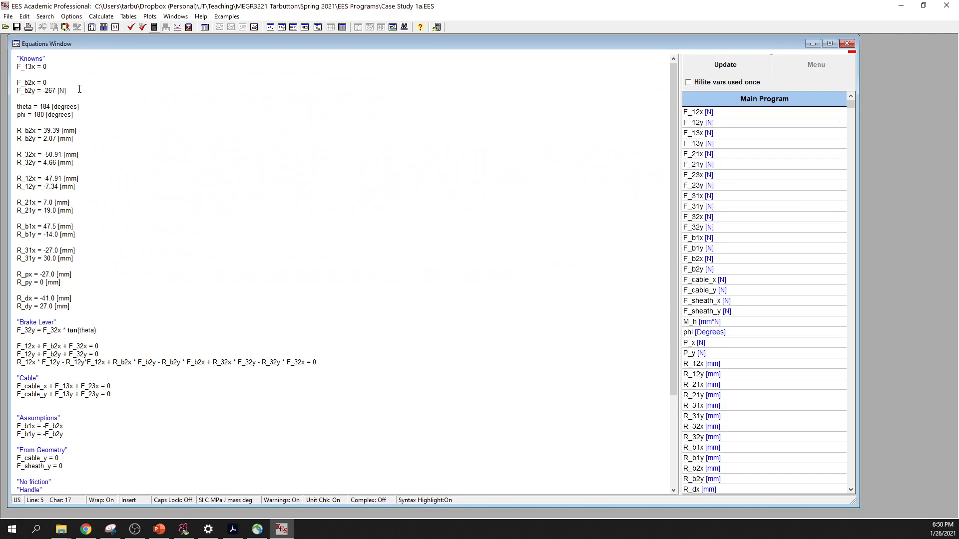
- Multiply the known force F_b2y by 10, making it -267*10 [N], and solve the equation set to show the solution
mouse_move(45, 91)
left_mouse_down()
mouse_move(57, 90)
mouse_move(45, 90)
left_mouse_up()
left_click(56, 85)
left_click(48, 85)
left_click(48, 106)
type("*10")
left_click(154, 28)
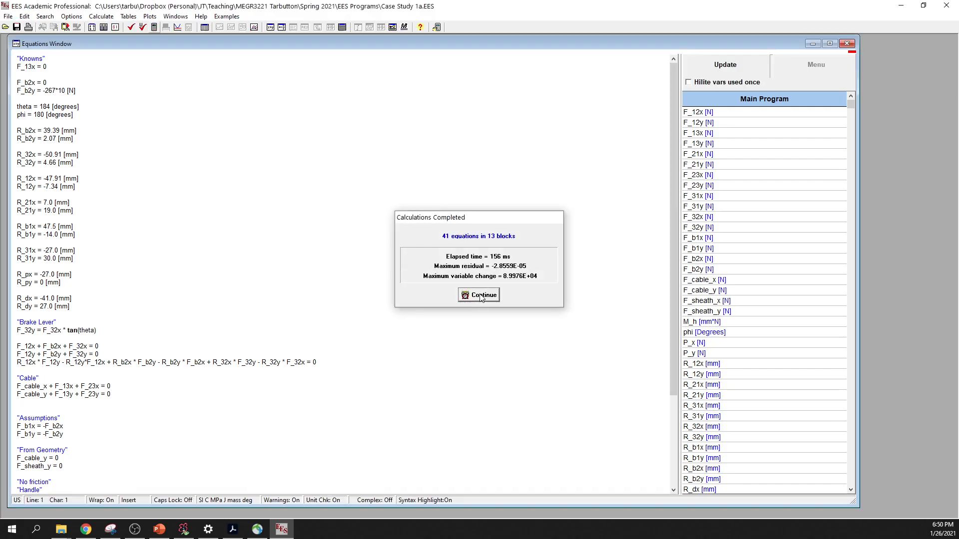
left_click(481, 296)
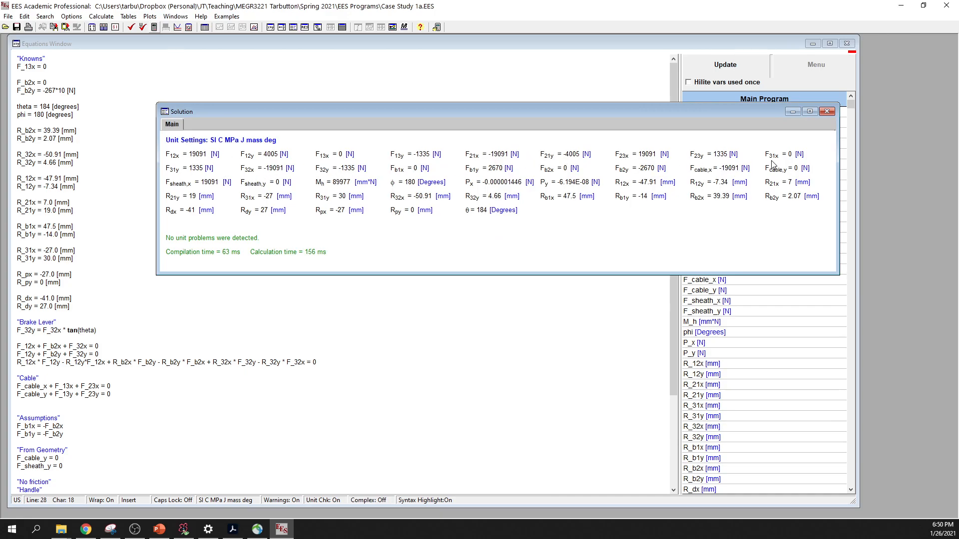
- Examine the solution for the tenfold brake force, repositioning the Solution window, and close it
left_click_drag(735, 106, 632, 106)
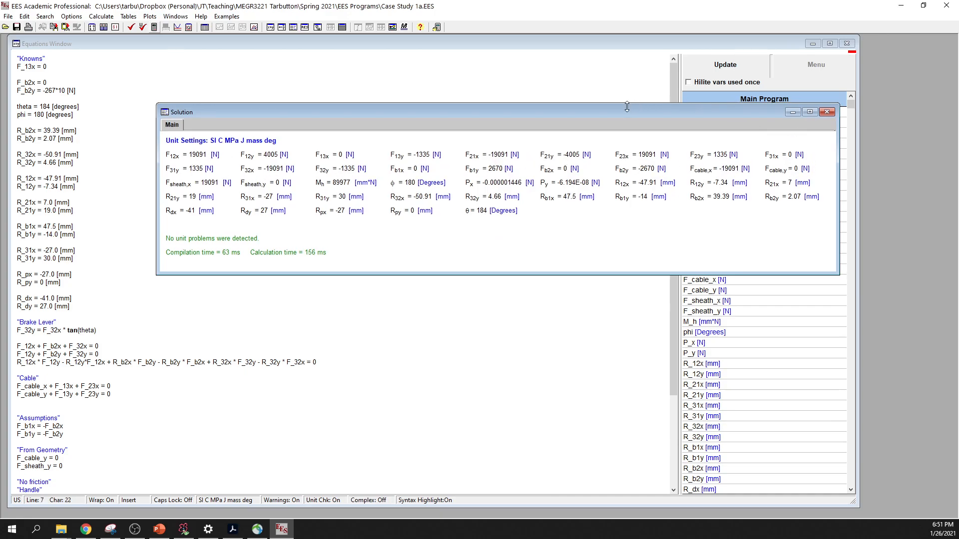
left_click_drag(548, 112, 483, 75)
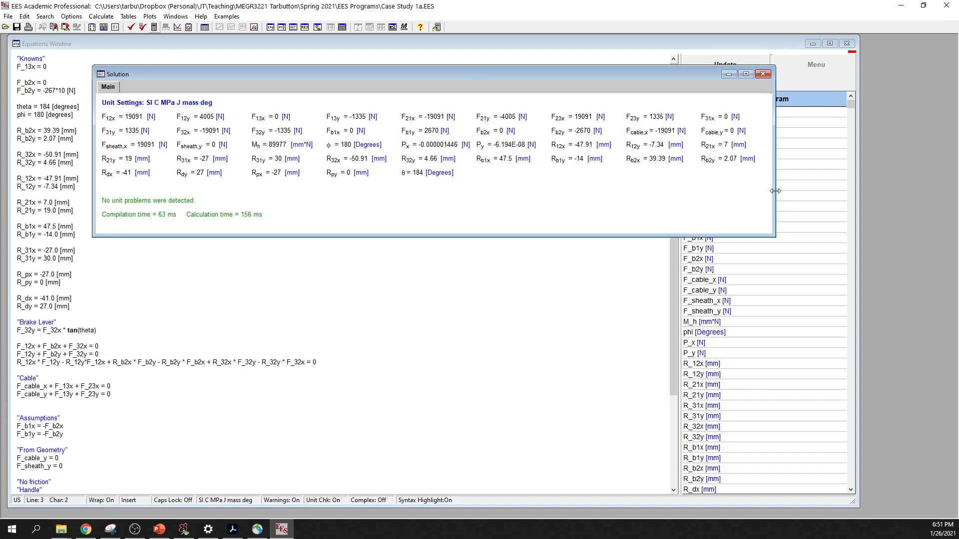
left_click(764, 75)
- Remove the multiplier from F_b2y so the equation reads -267 [N]
left_click(61, 84)
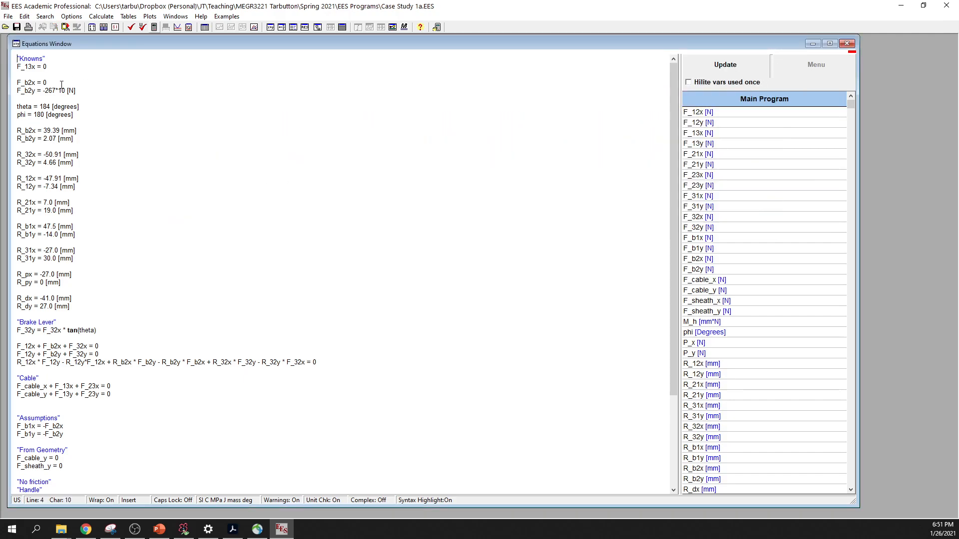
left_click(76, 159)
key("BackSpace")
key("BackSpace")
key("BackSpace")
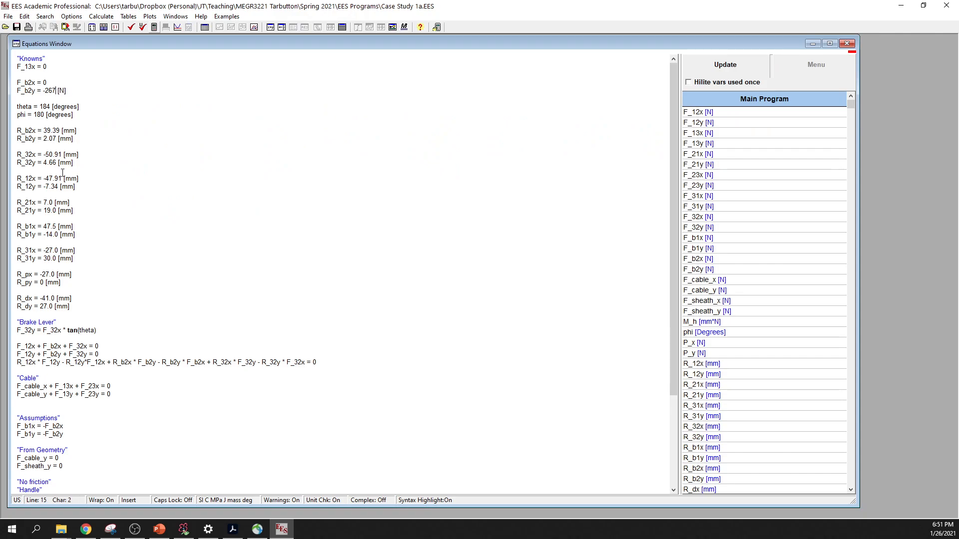
- Set R_31y to 300.0 [mm] in the Knowns and solve the equation set to show the solution
left_click(54, 243)
left_click(47, 259)
type("0")
left_click(154, 28)
left_click(483, 294)
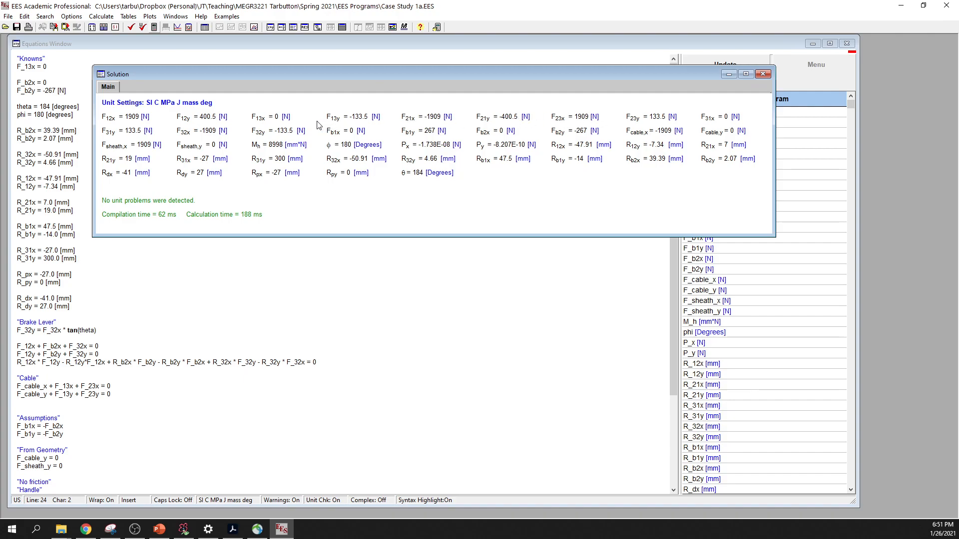
- Close the Solution window and set R_31y back to 30.0 [mm]
left_click(763, 75)
left_click(53, 274)
left_click(45, 258)
key("Delete")
left_click(124, 114)
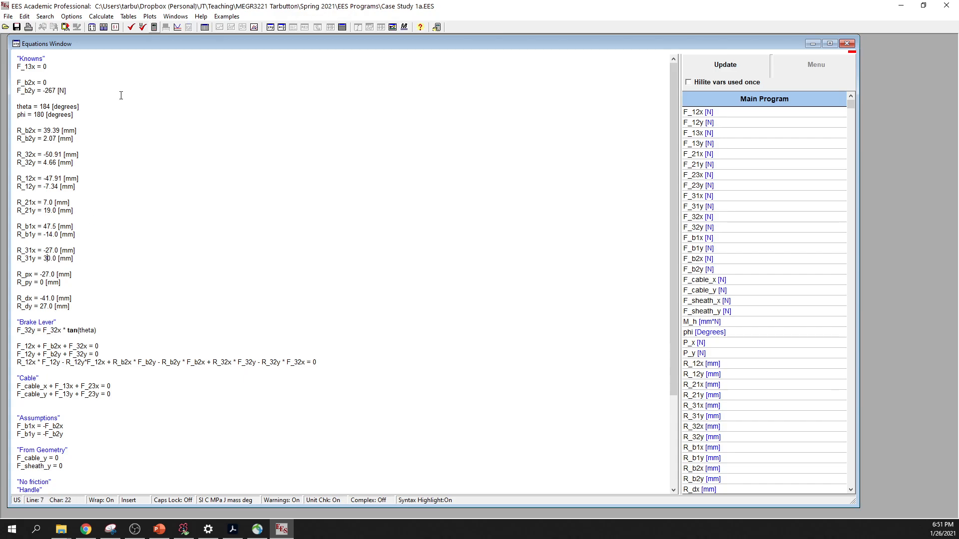
- Show the Handle equations and switch to PowerPoint to compare them with the Free Body Diagrams slide
key("Up")
scroll(289, 451, "down", 2)
left_click(159, 529)
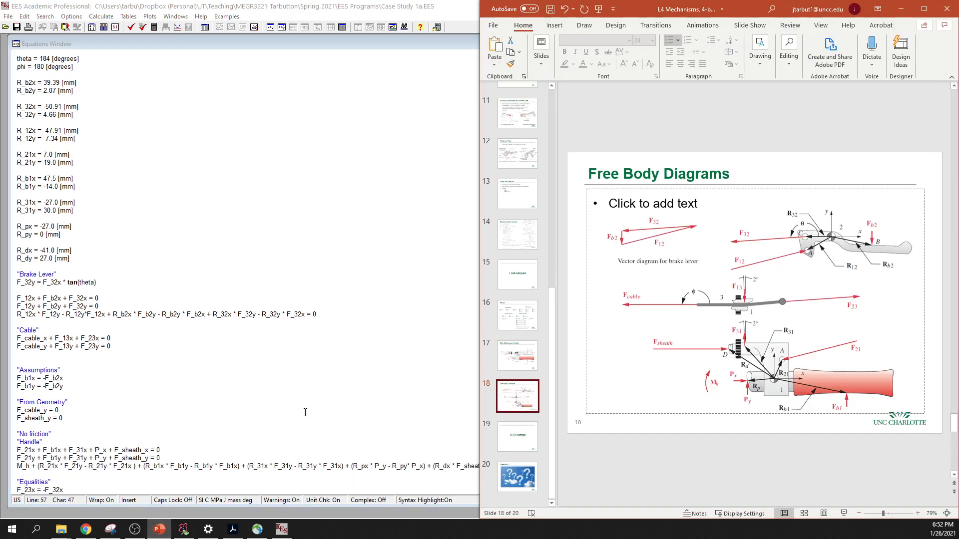